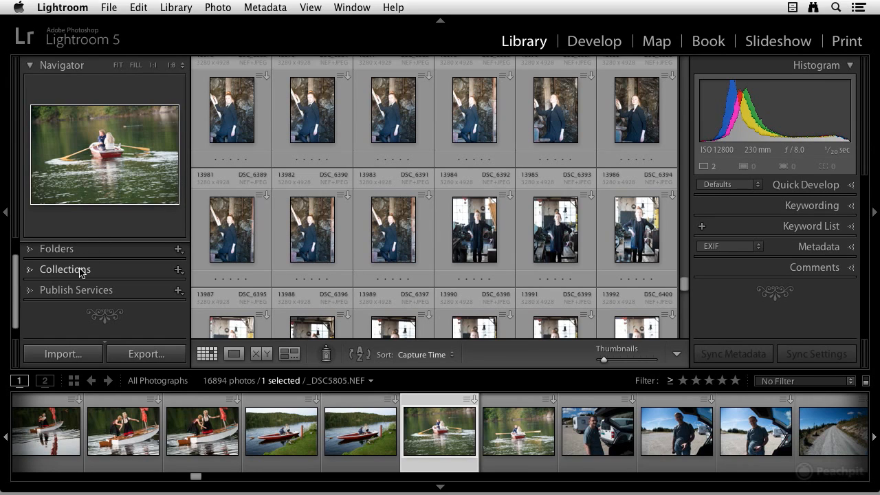
Expand the Collections panel and browse the smart collections inside the Smart Collections set.
click(30, 273)
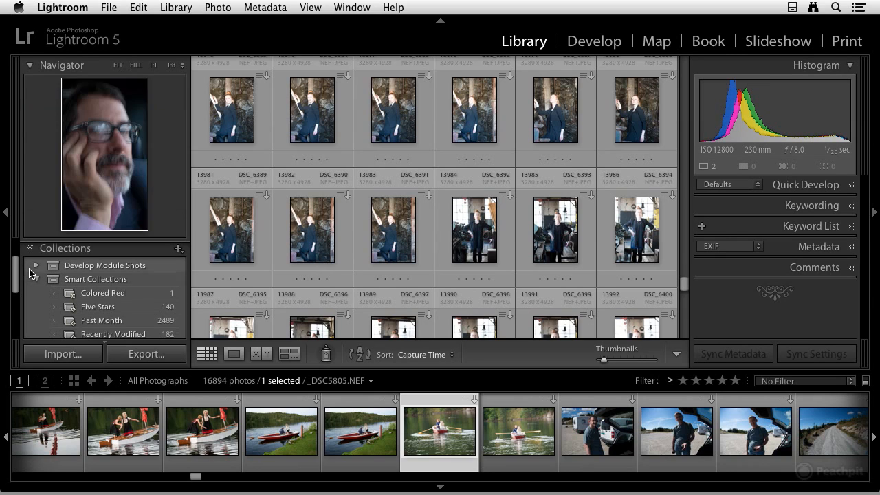
click(77, 280)
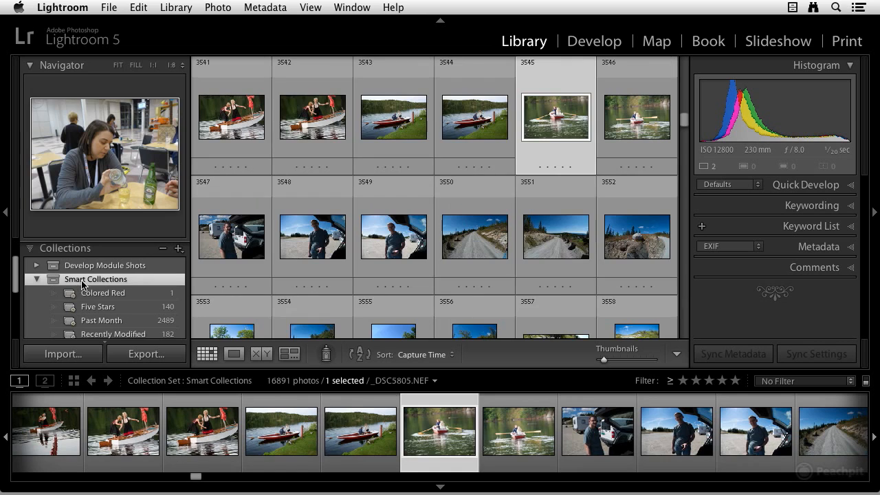
scroll(103, 302, down, 1)
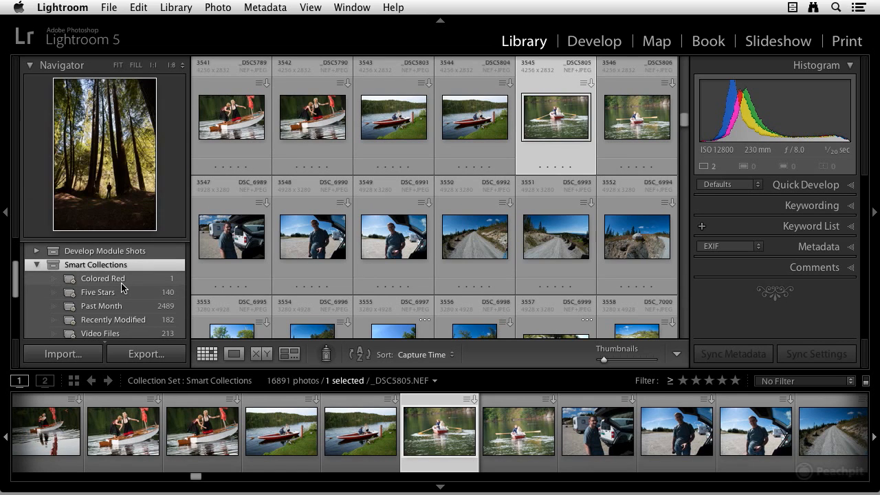
scroll(124, 284, down, 1)
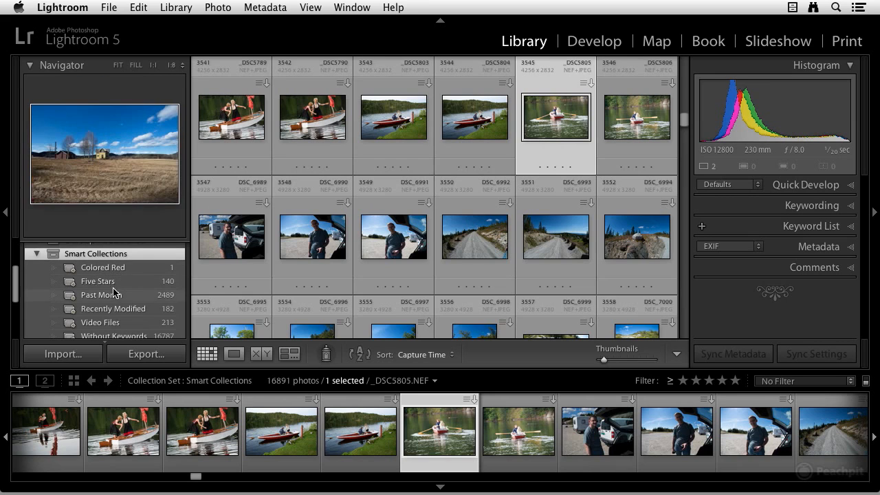
scroll(110, 316, down, 1)
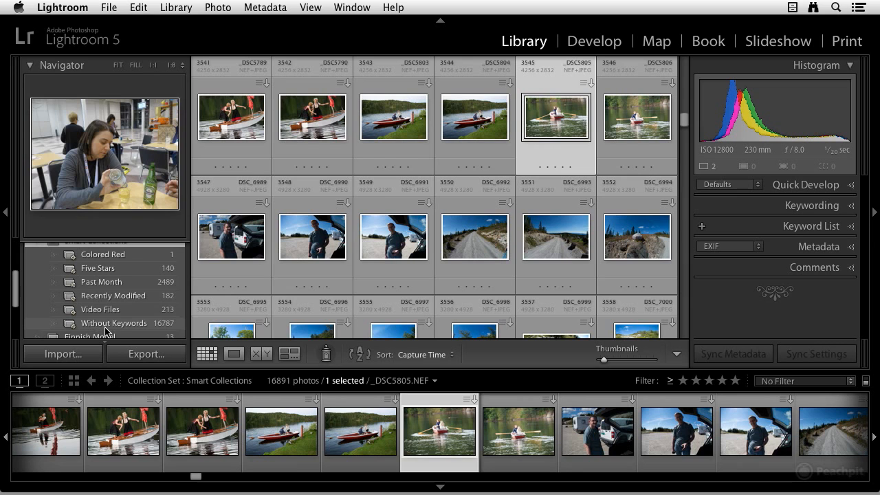
scroll(133, 330, up, 1)
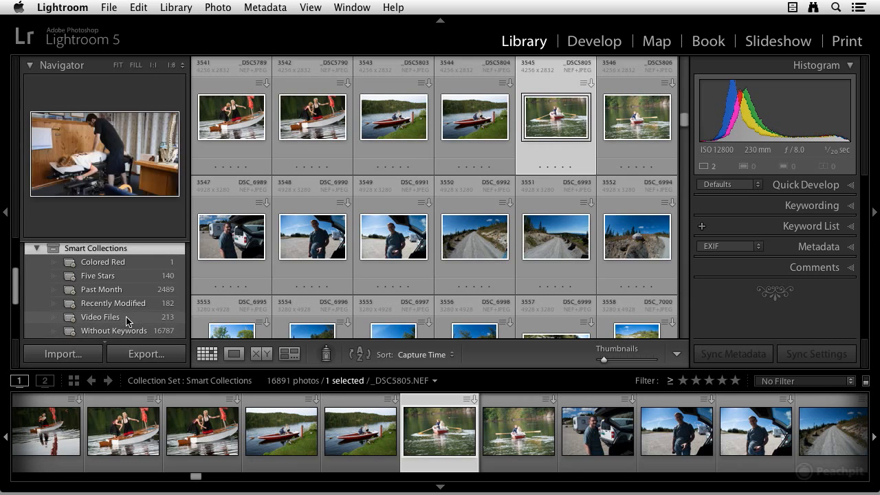
Open the Five Stars smart collection and scroll through its photos.
click(101, 277)
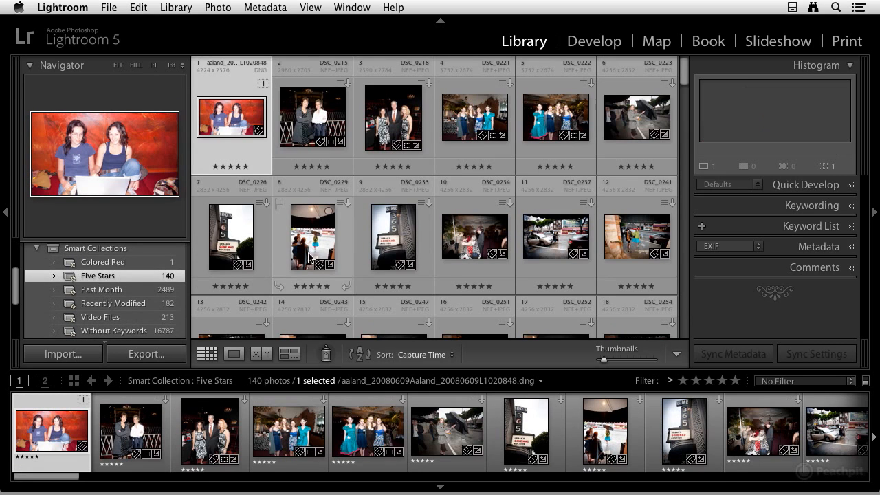
scroll(321, 261, down, 4)
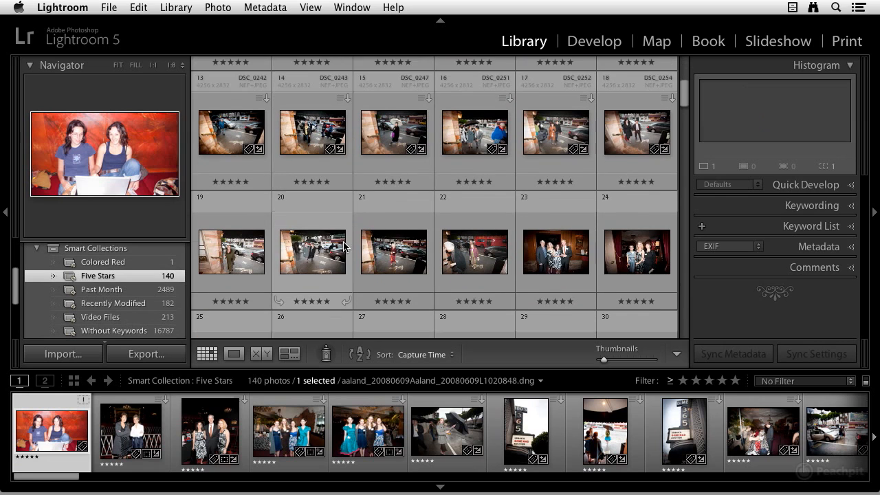
scroll(351, 239, down, 1)
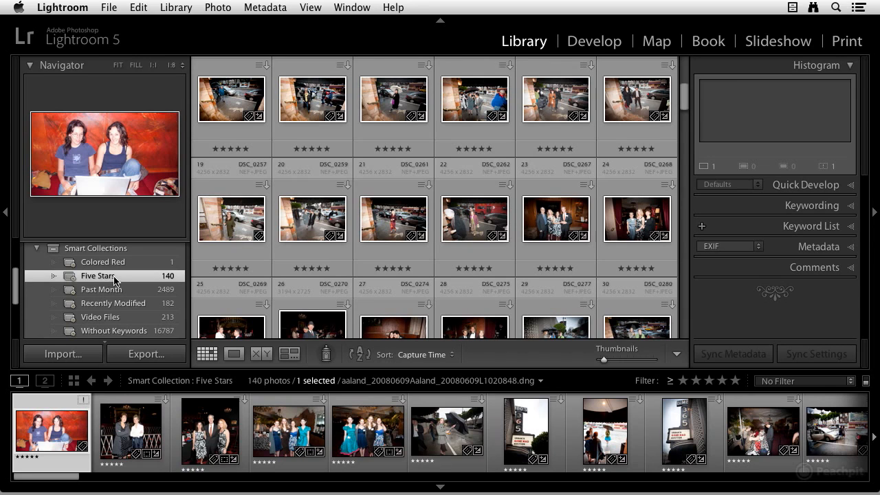
Open the Past Month smart collection, return to Five Stars, and scroll the collections list.
click(118, 289)
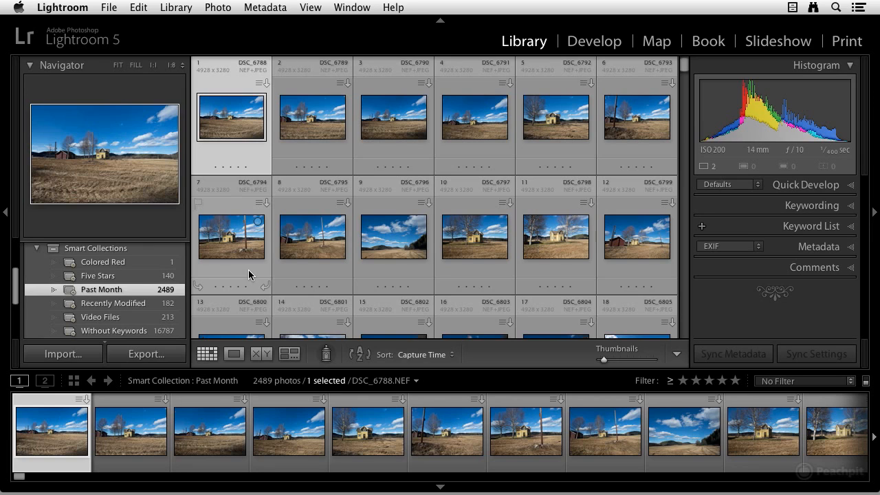
click(114, 277)
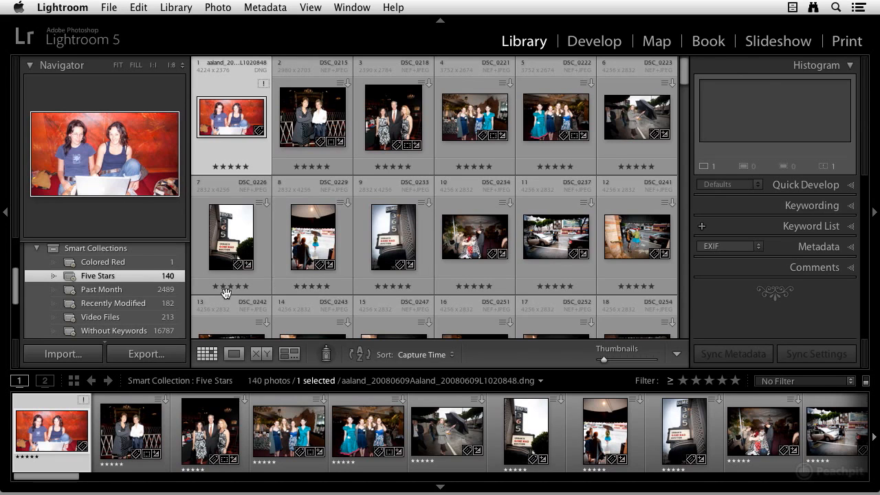
scroll(144, 303, down, 1)
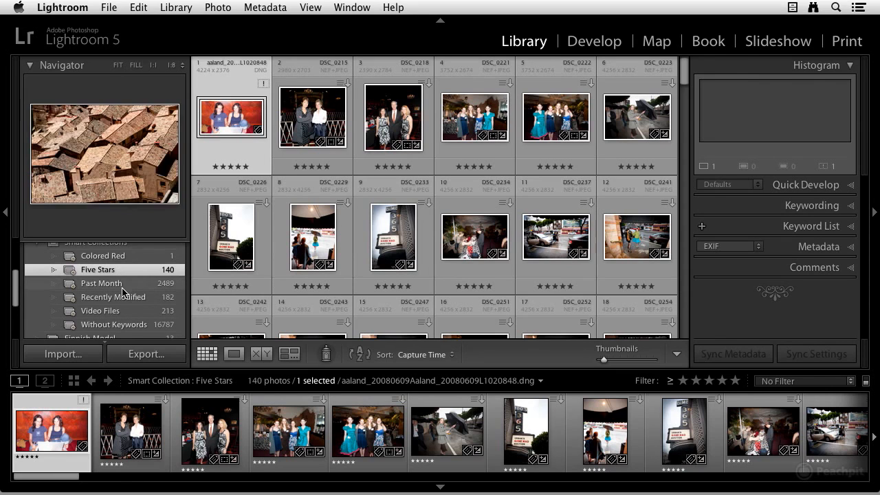
scroll(125, 292, down, 1)
scroll(125, 306, up, 1)
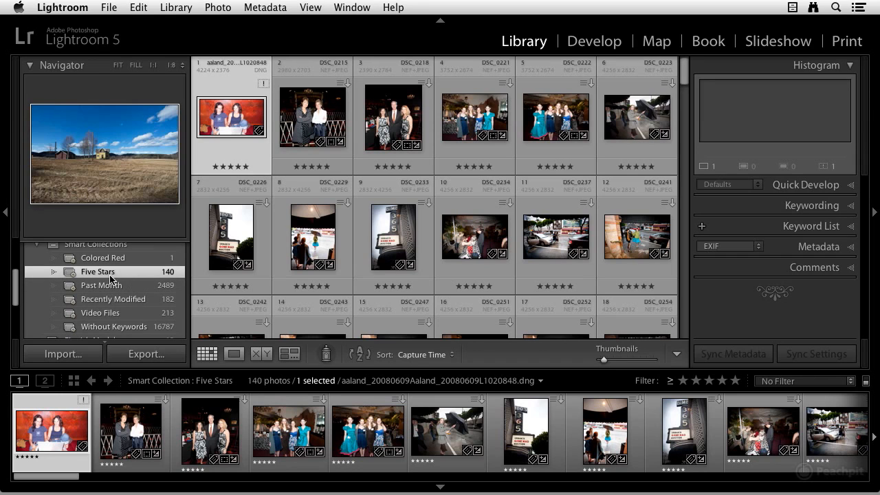
scroll(84, 279, up, 1)
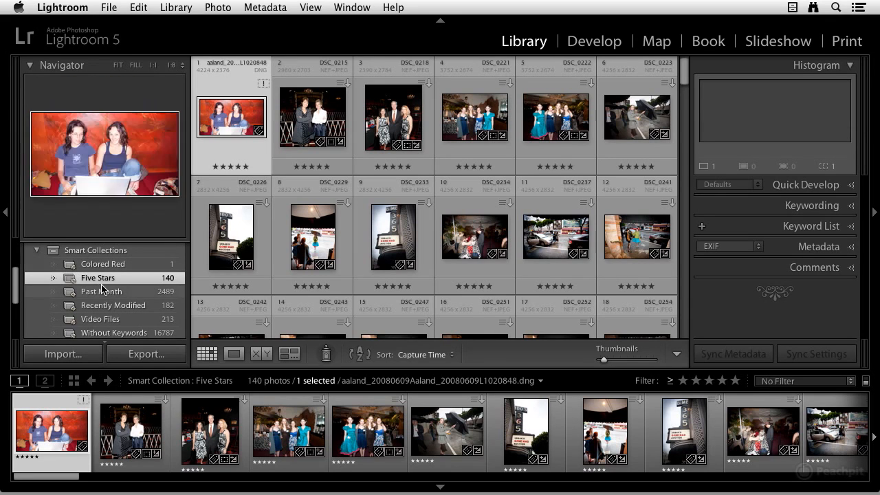
scroll(88, 280, up, 1)
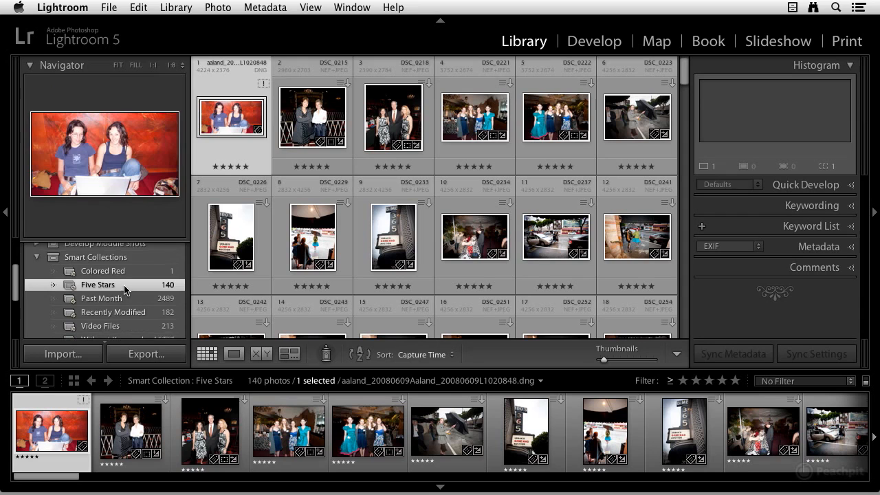
scroll(127, 289, up, 3)
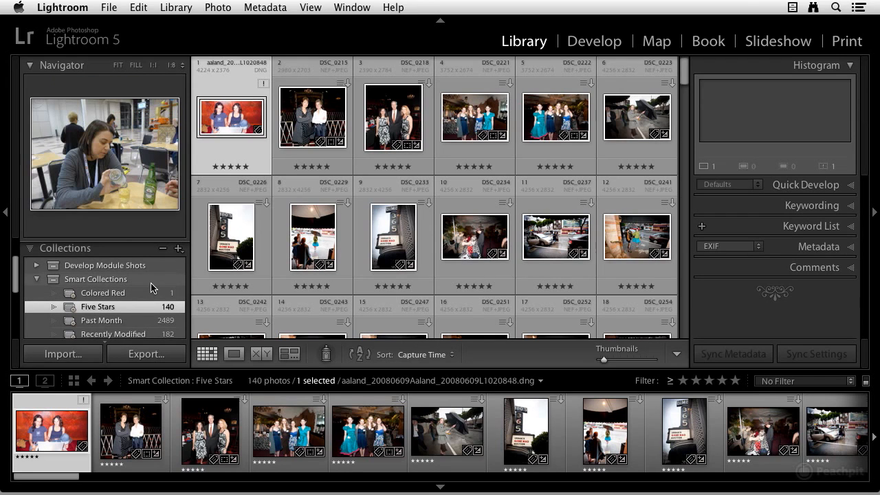
Start a new smart collection named Long Exposure, placed inside the Smart Collections collection set.
click(178, 250)
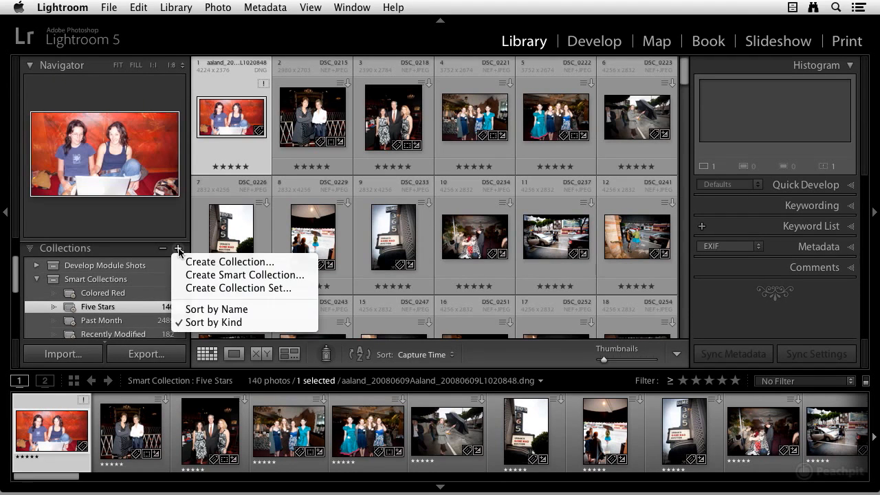
click(178, 250)
click(177, 250)
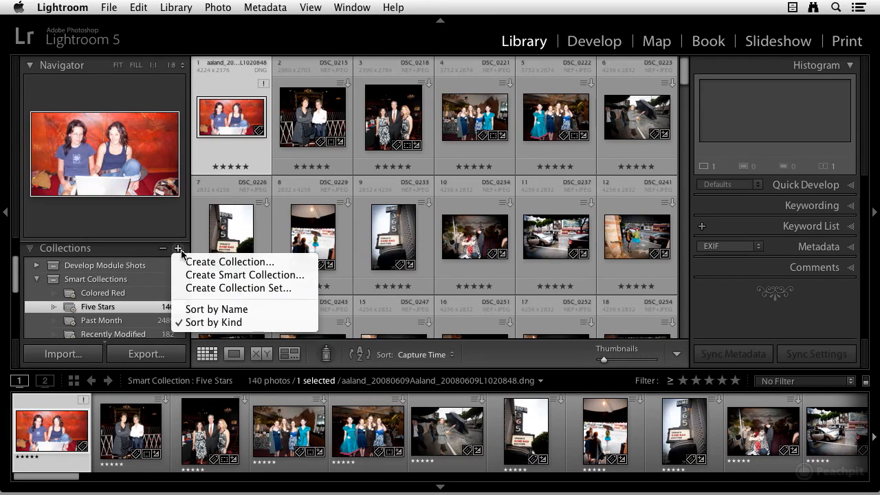
click(211, 275)
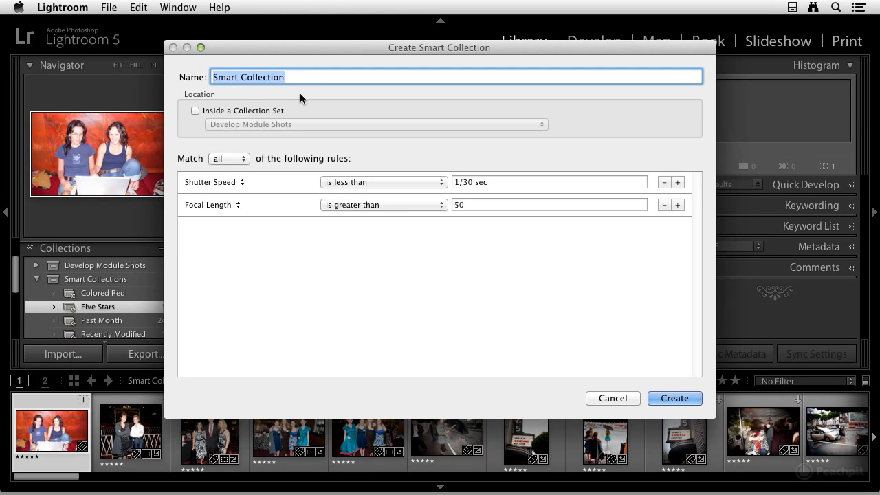
text(Long Ex)
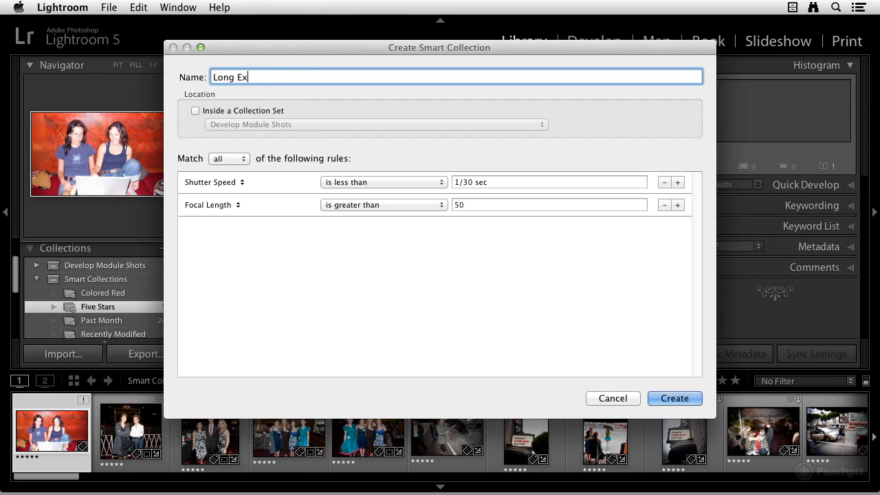
text(posure)
click(195, 111)
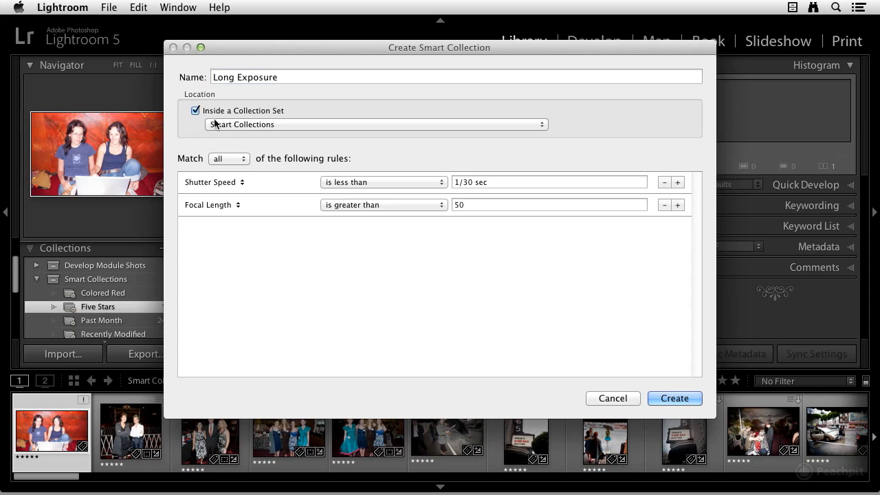
click(254, 125)
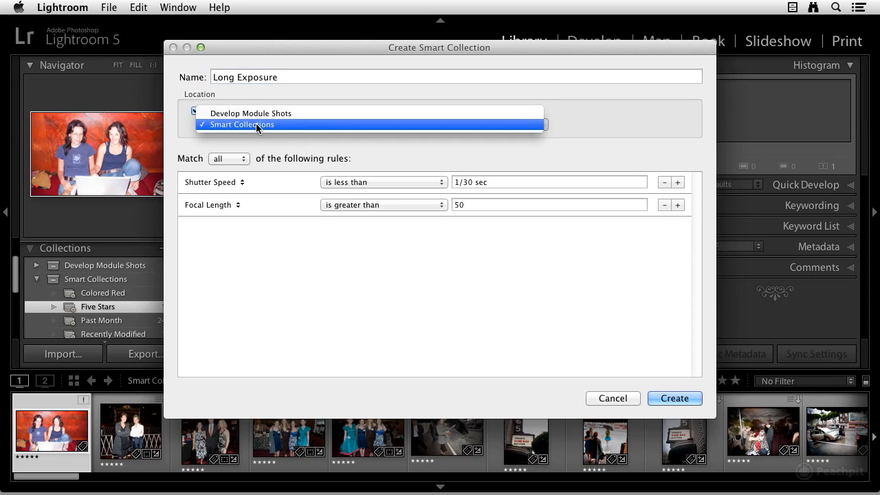
click(257, 126)
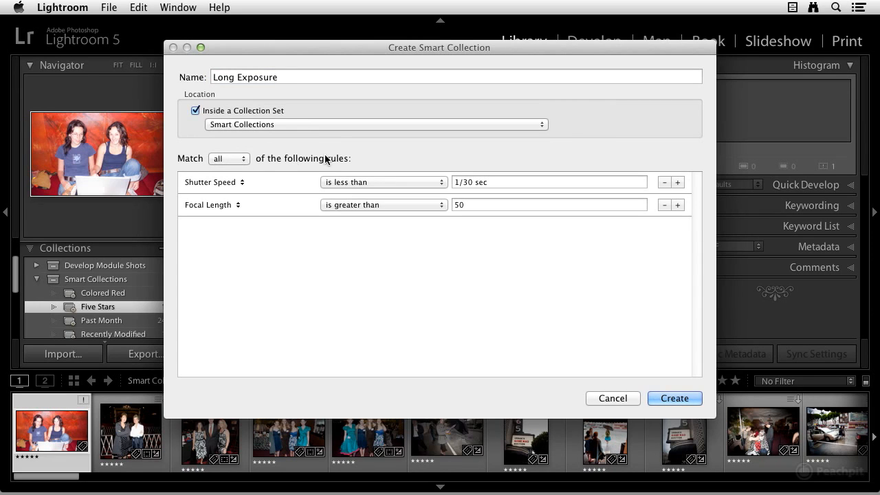
Set the first rule to Shutter Speed is greater than 1/30 sec.
click(240, 182)
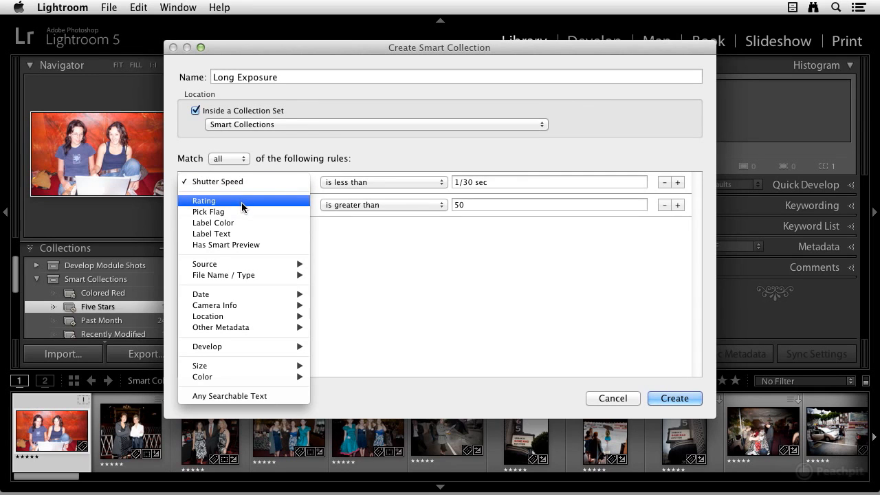
mouse_move(248, 307)
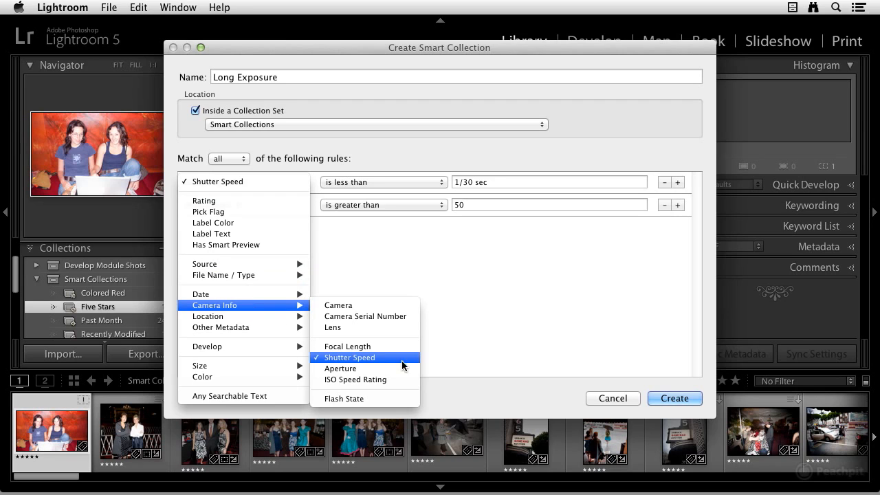
click(372, 358)
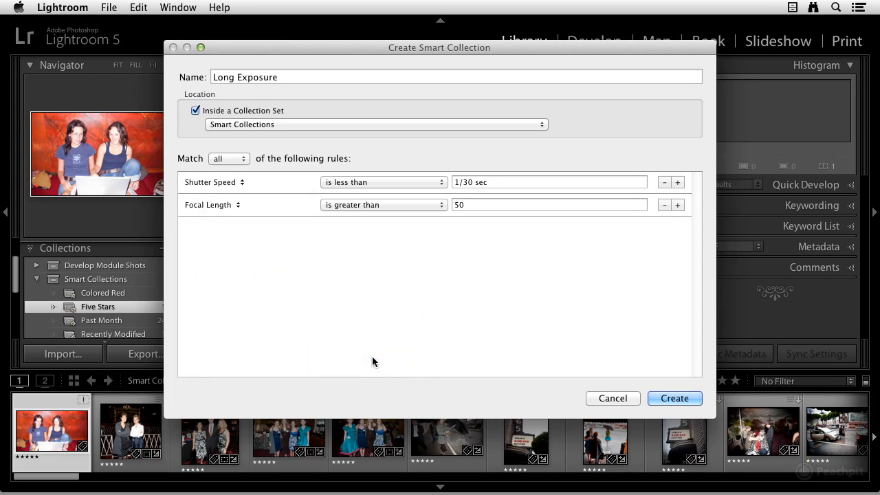
click(380, 180)
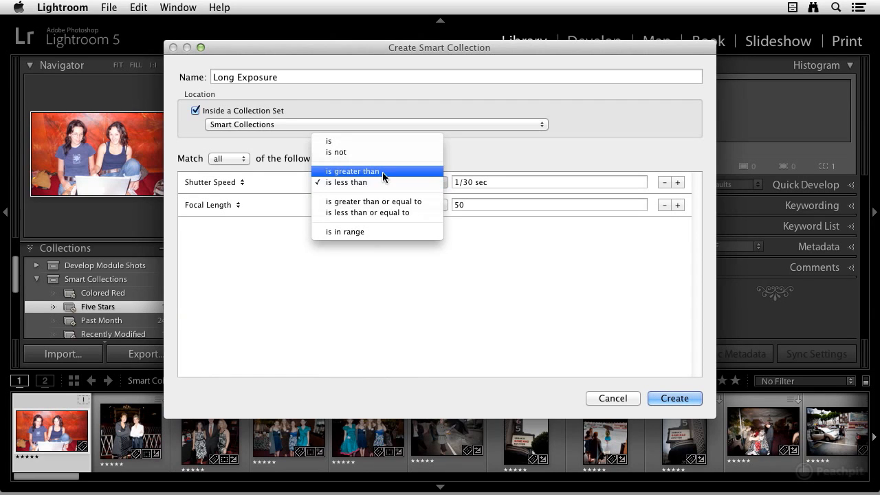
click(382, 172)
click(477, 180)
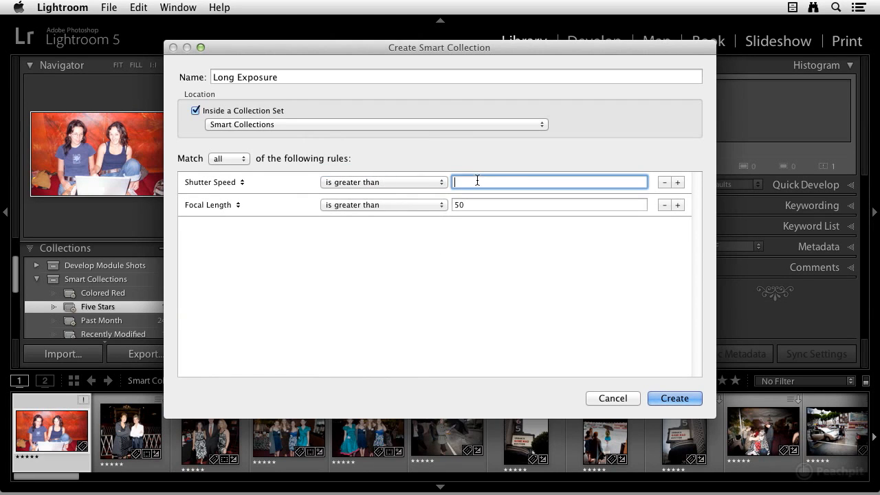
text(1/30)
key(Tab)
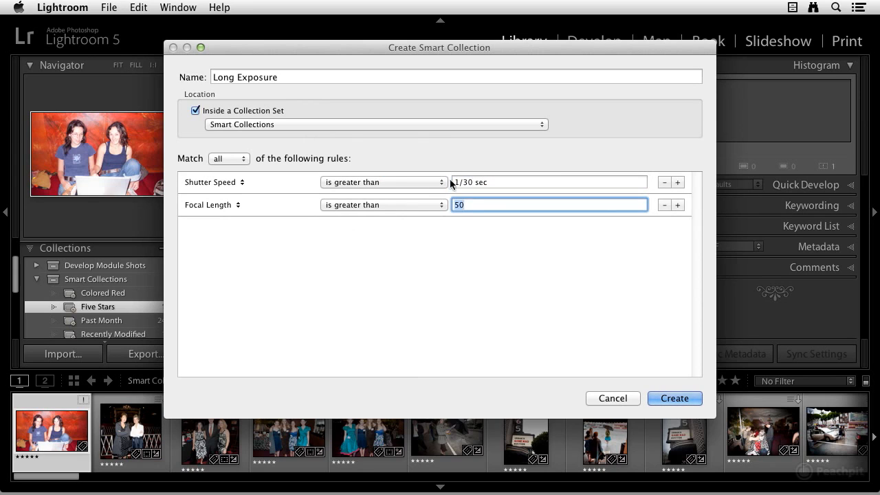
Keep Focal Length as the second rule's field and create the smart collection.
click(237, 206)
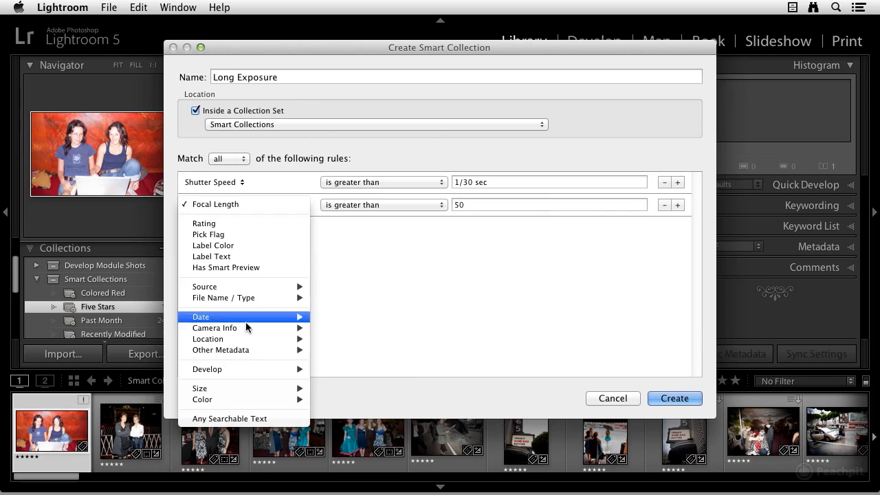
mouse_move(247, 331)
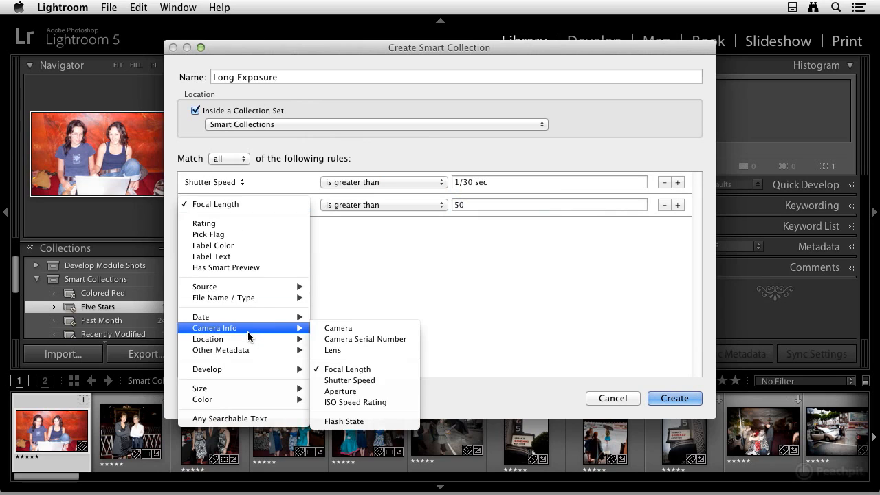
click(358, 373)
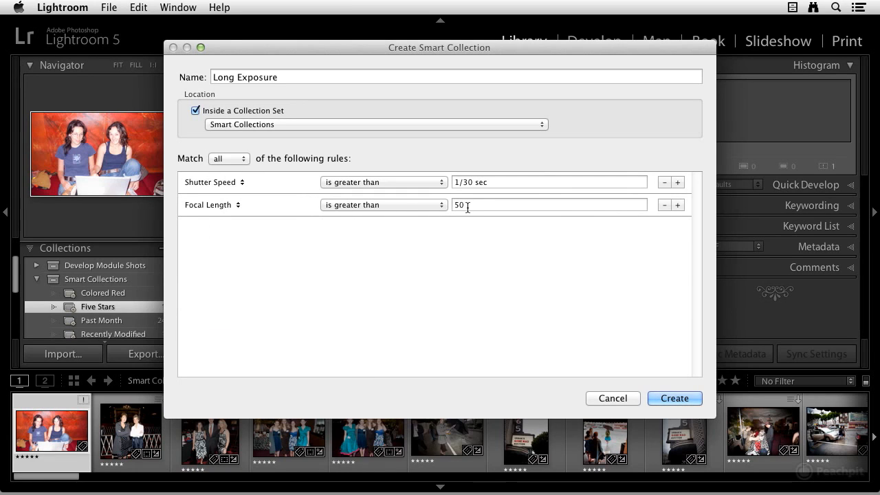
click(680, 398)
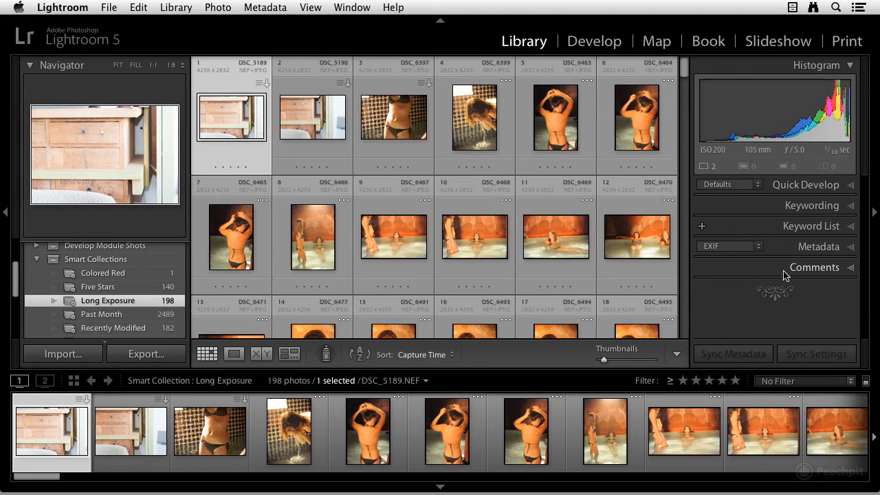
Scroll through the photos in the new Long Exposure smart collection.
scroll(466, 289, down, 5)
scroll(508, 250, down, 15)
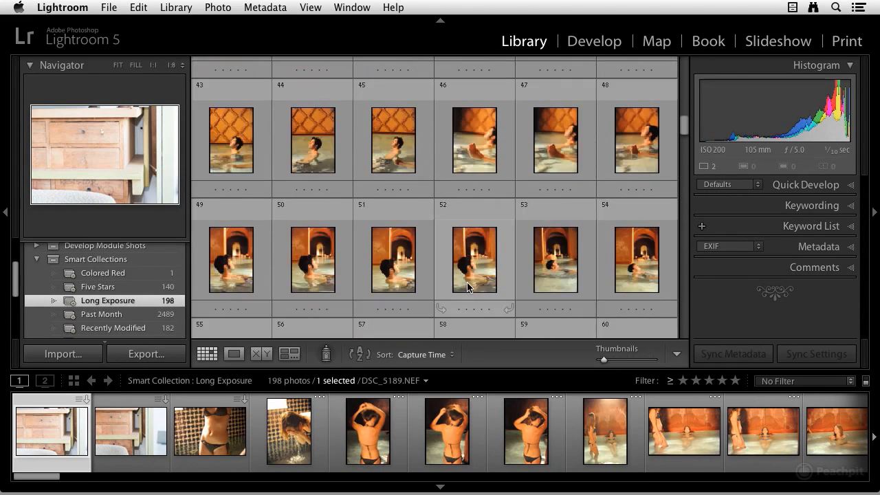
scroll(508, 254, down, 12)
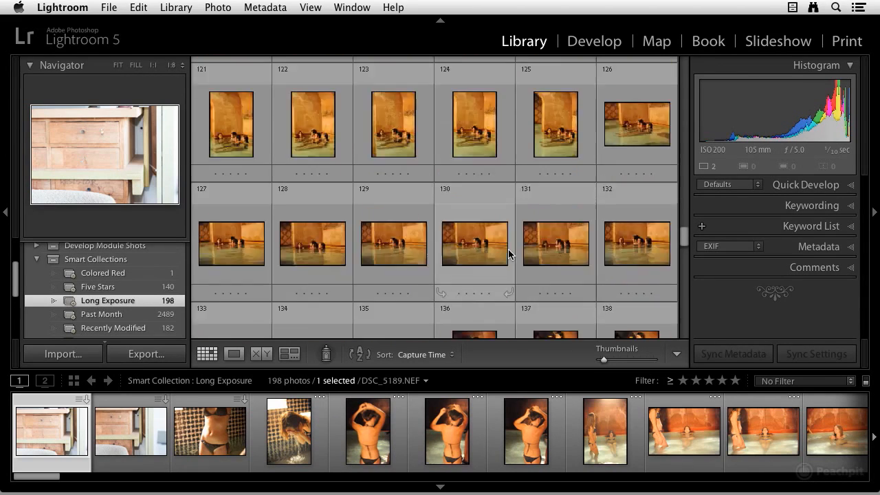
Open the portrait photo DSC_6503 from the Long Exposure collection in Loupe view and zoom in to inspect its sharpness.
scroll(508, 254, down, 5)
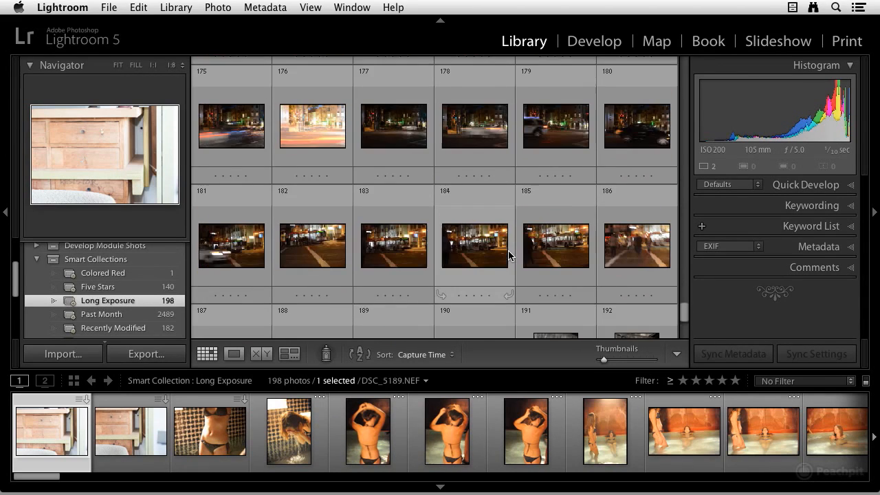
click(553, 164)
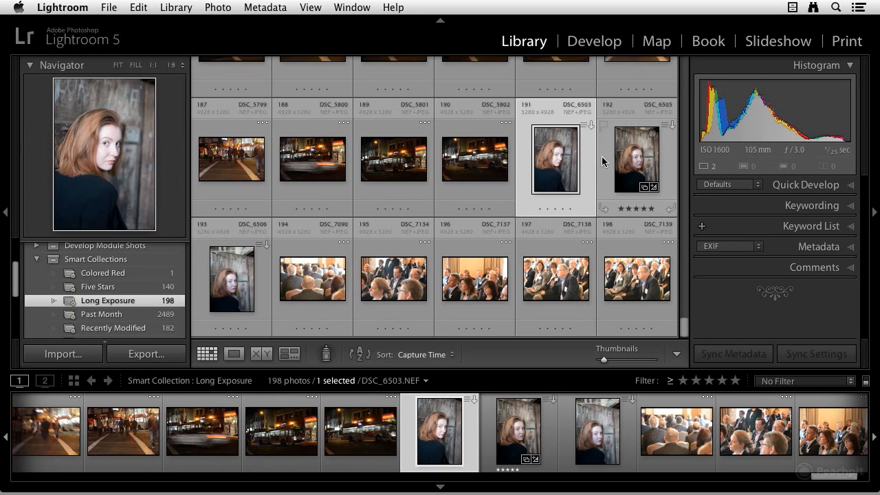
double_click(558, 168)
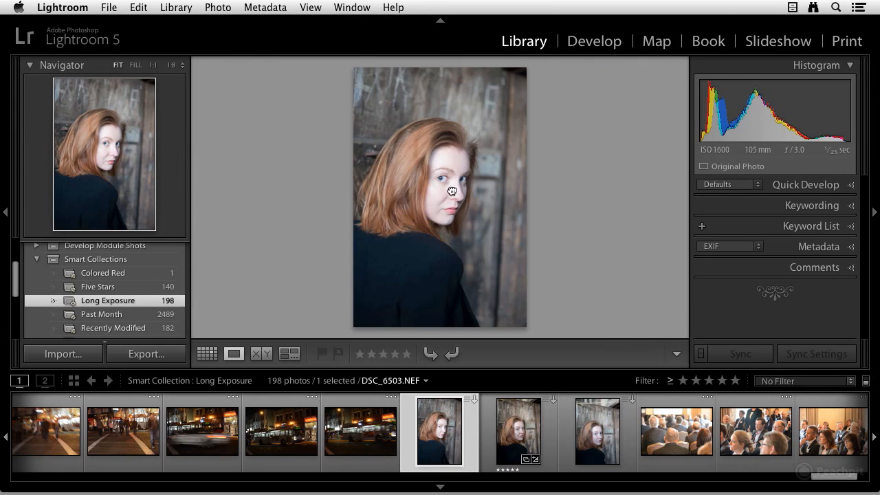
click(453, 191)
drag(405, 141, 472, 197)
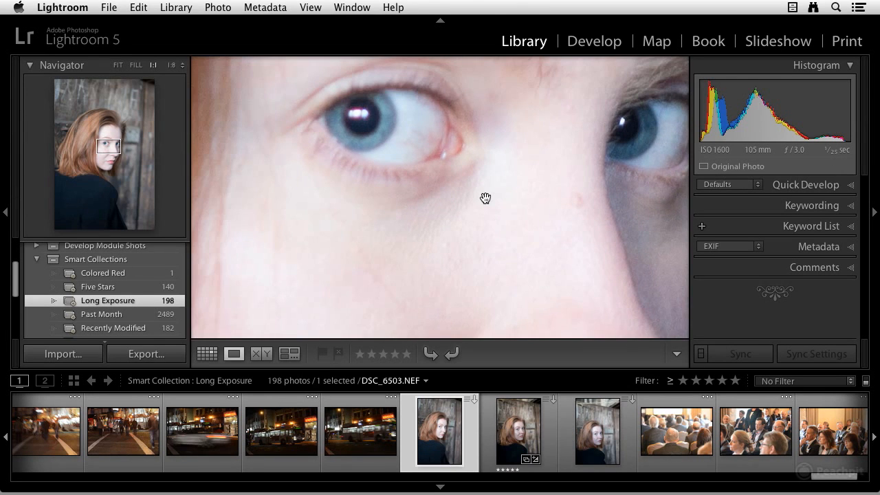
click(428, 196)
click(424, 192)
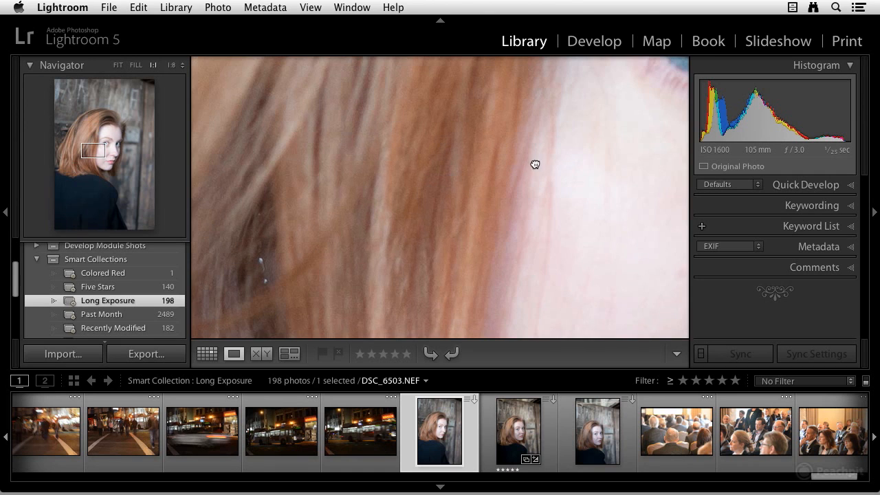
drag(534, 163, 424, 231)
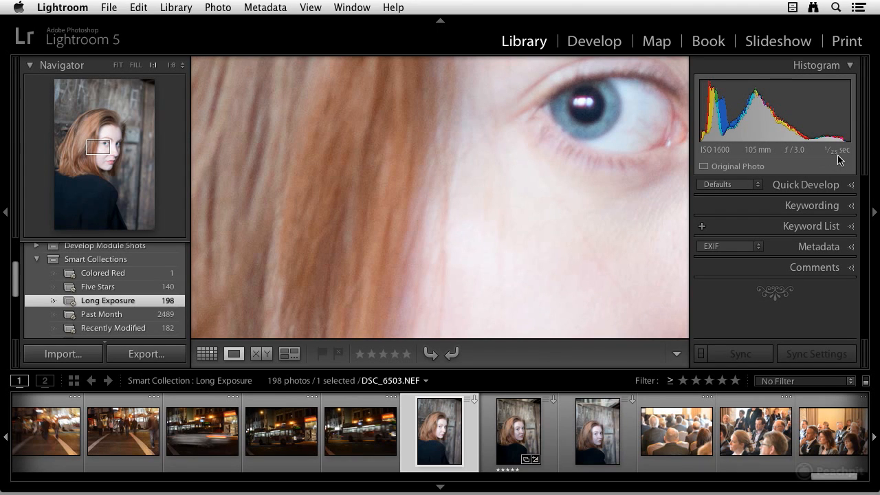
click(528, 159)
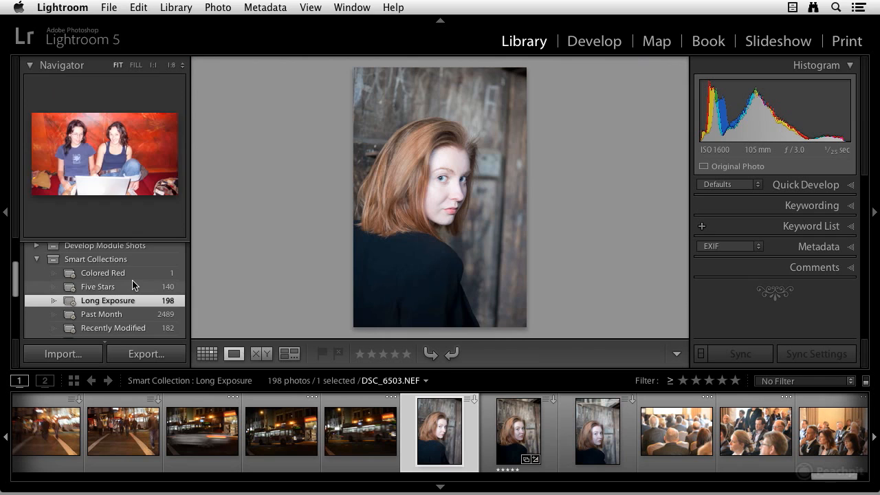
Start another new smart collection and remove its second rule.
scroll(133, 278, up, 3)
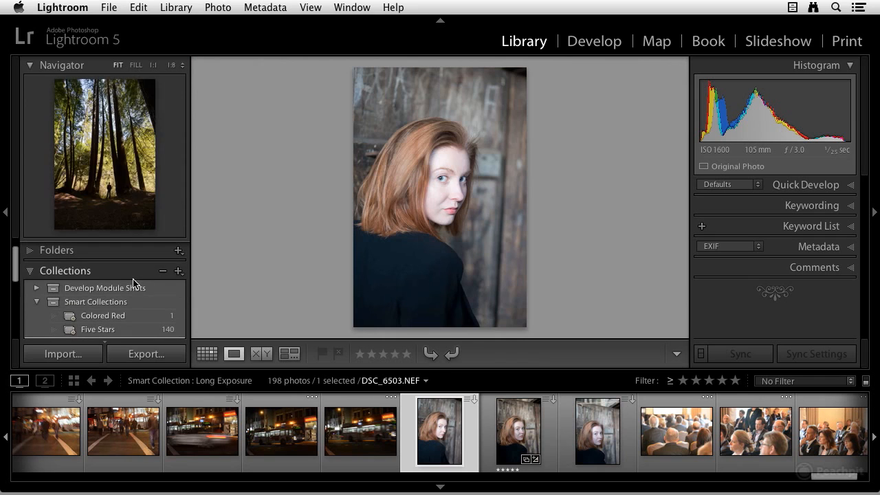
click(178, 271)
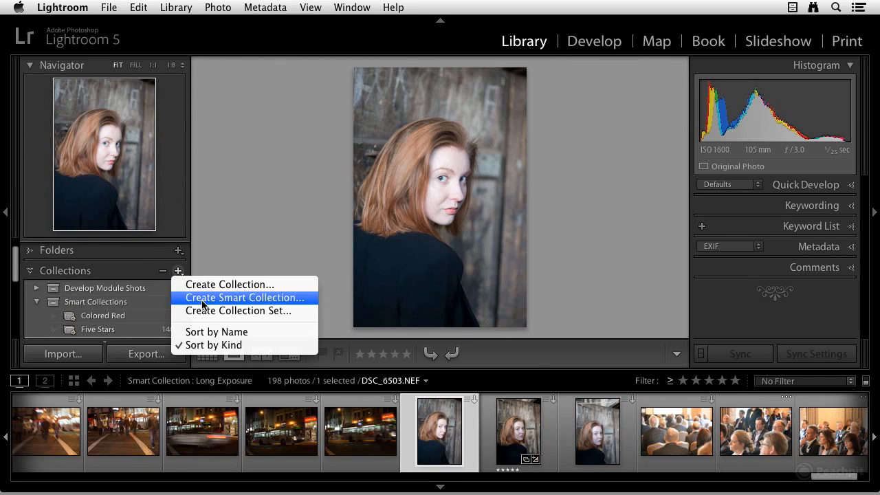
click(202, 303)
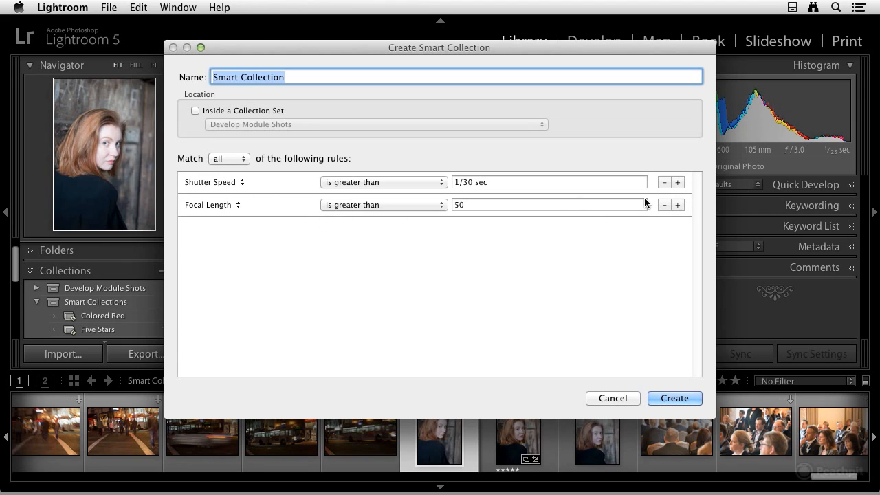
click(664, 205)
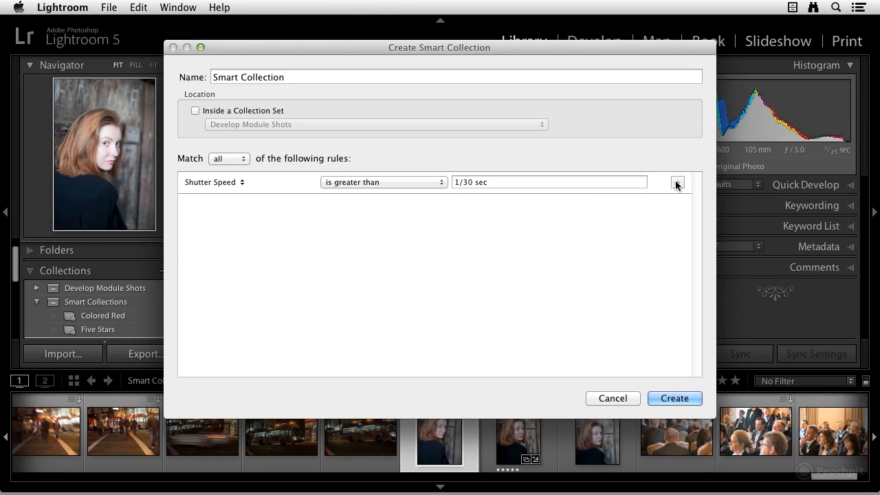
Set the first rule to Camera is nikon D4.
click(242, 183)
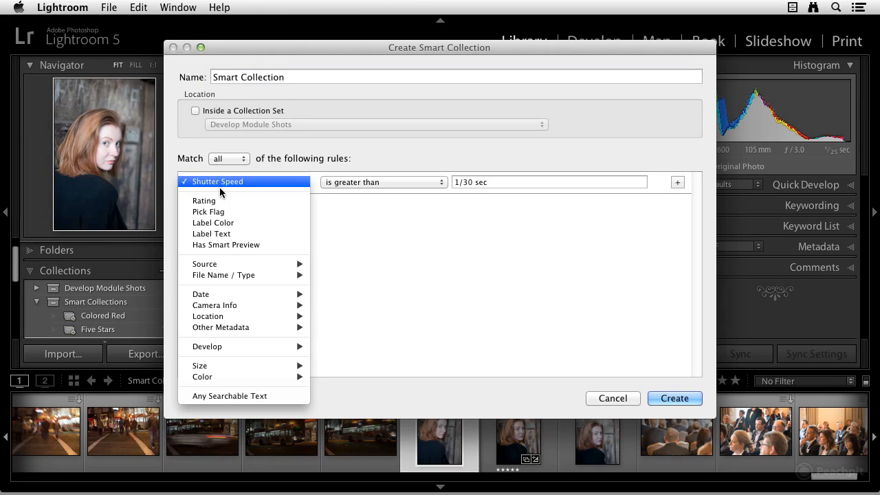
mouse_move(244, 316)
mouse_move(243, 305)
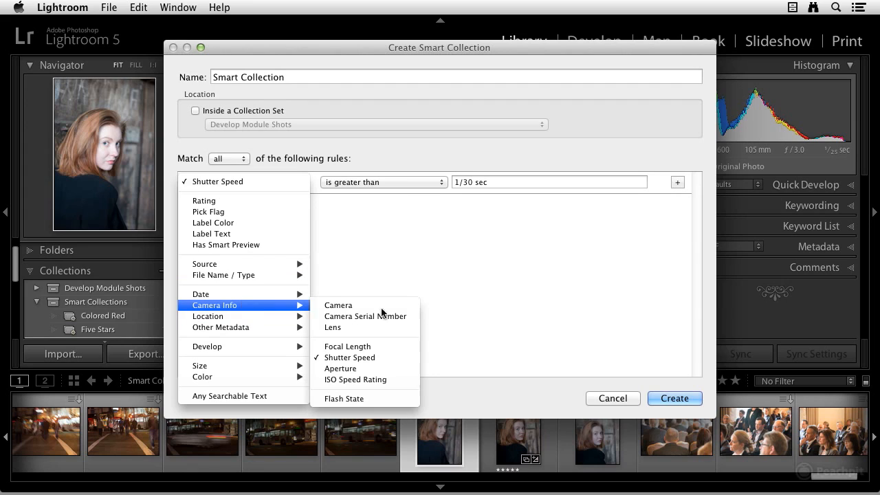
click(347, 306)
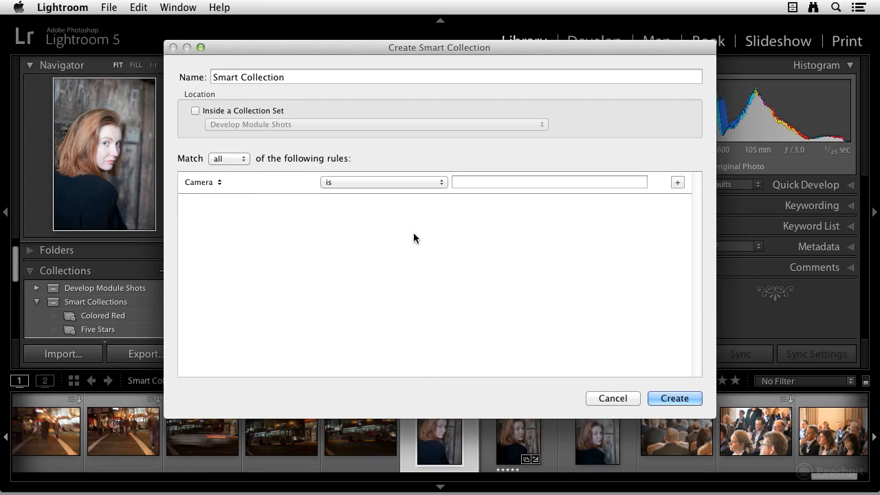
click(469, 182)
text(n)
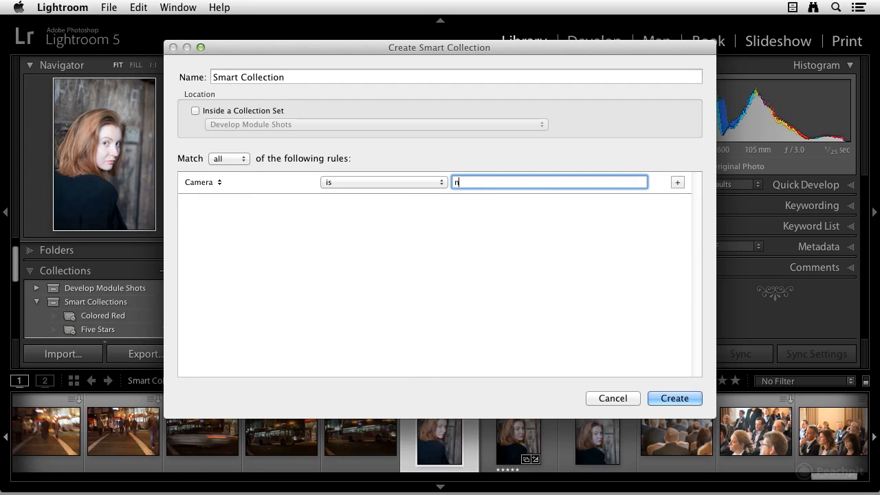
text(ikon D4)
click(374, 181)
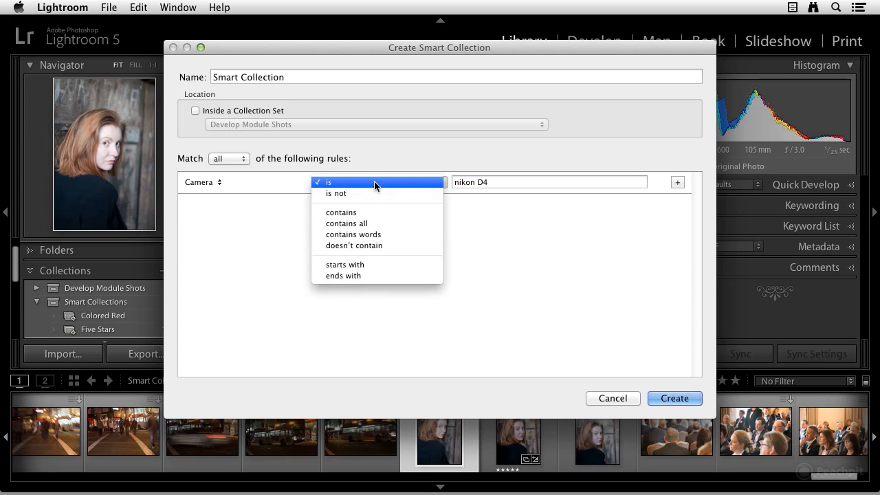
click(404, 182)
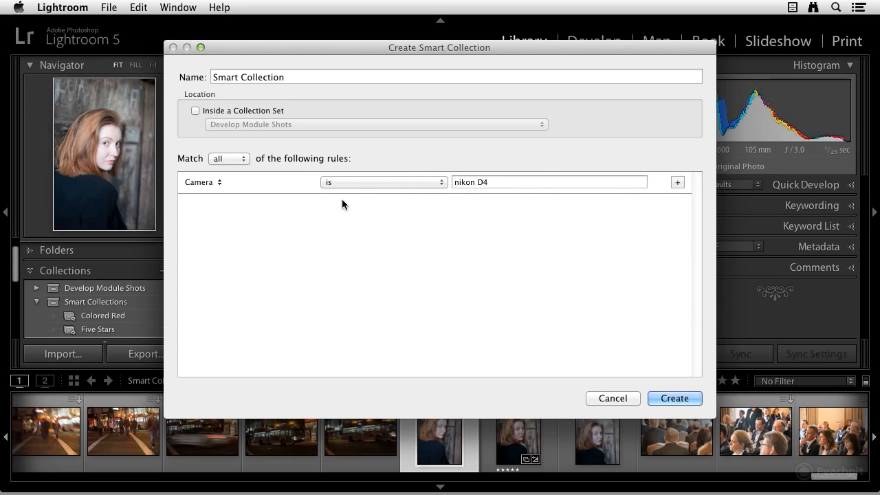
Add a second rule, ISO Speed Rating is greater than 4000, and create the smart collection.
click(677, 183)
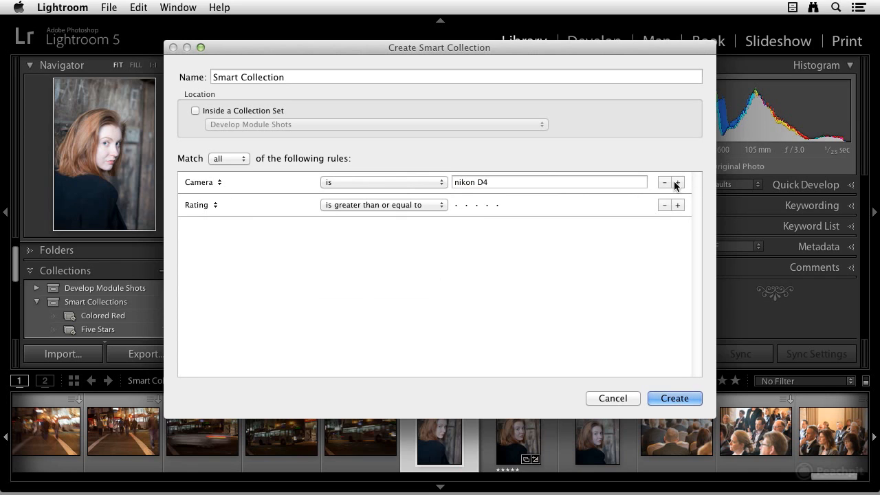
click(213, 204)
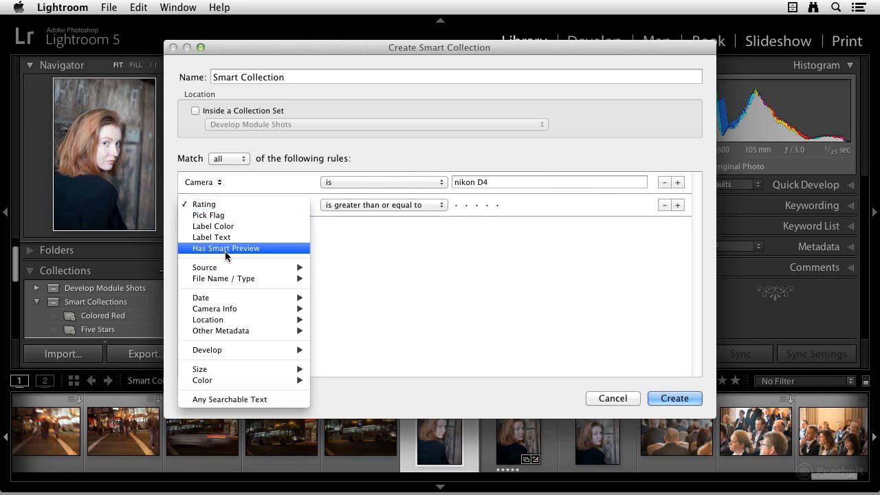
mouse_move(225, 310)
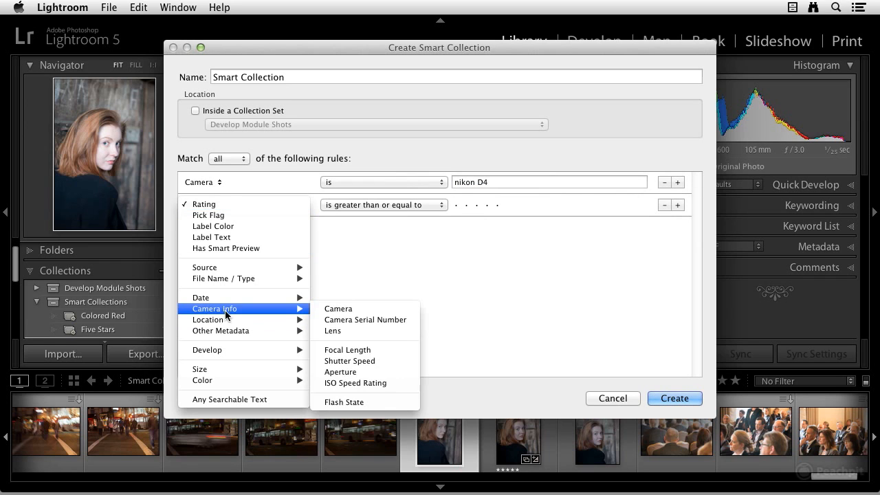
click(352, 384)
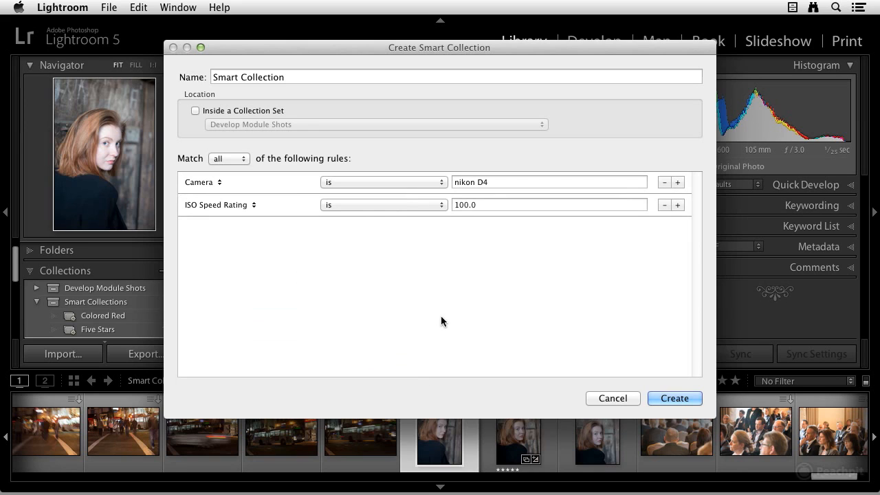
click(371, 207)
click(370, 236)
click(493, 204)
text(4000)
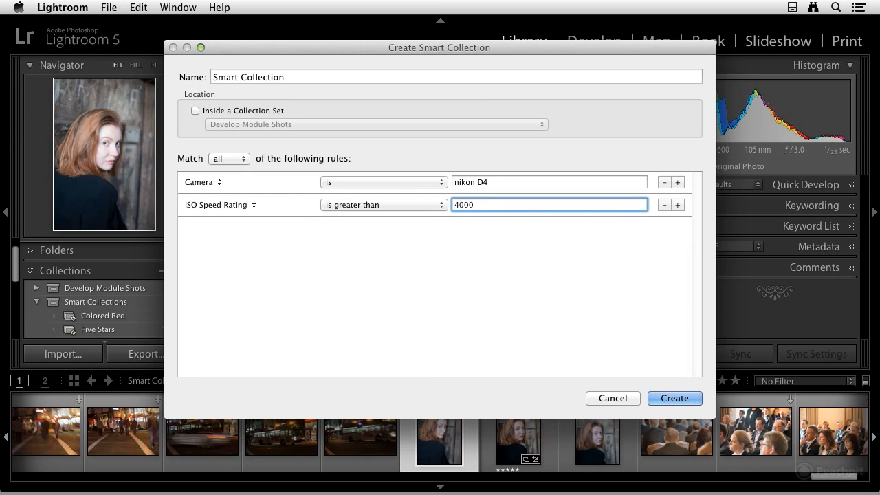
click(671, 401)
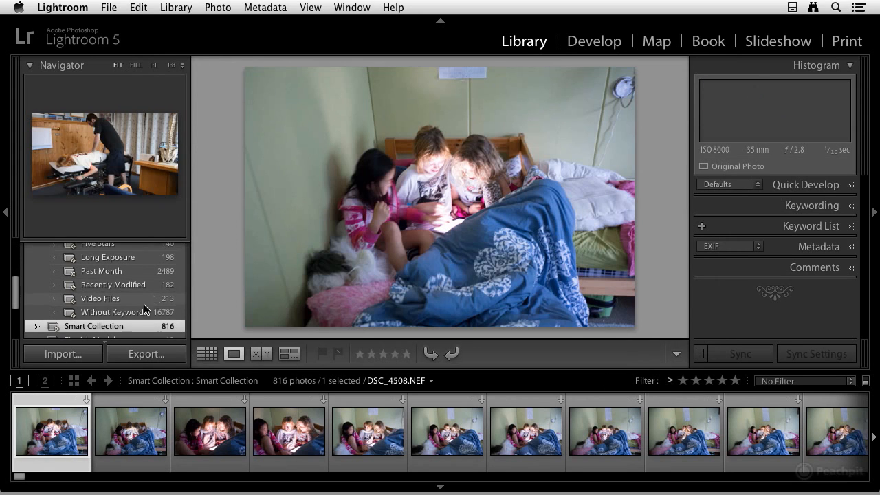
Step through the photos in the new smart collection one by one.
scroll(135, 305, down, 1)
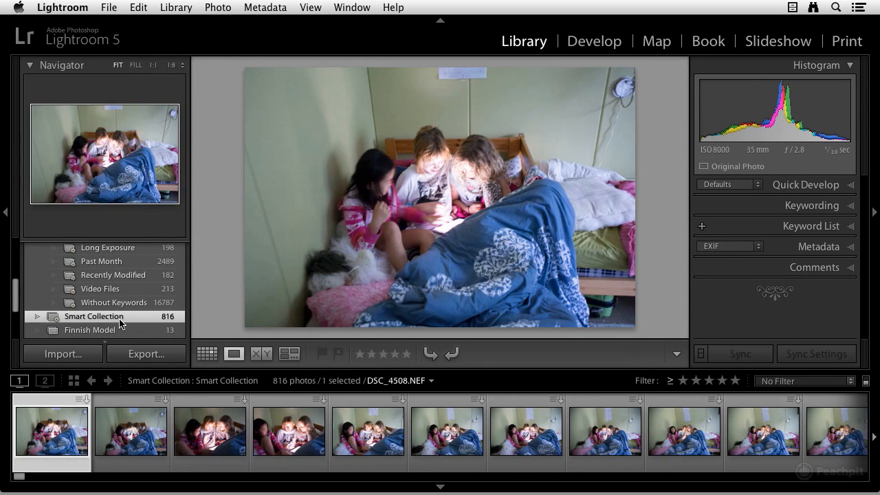
key(Right)
key(Right)
key(Right)
key(Right)
key(Right)
key(Right)
key(Right)
key(Right)
key(Right)
key(Right)
key(Right)
key(Right)
key(Right)
key(Right)
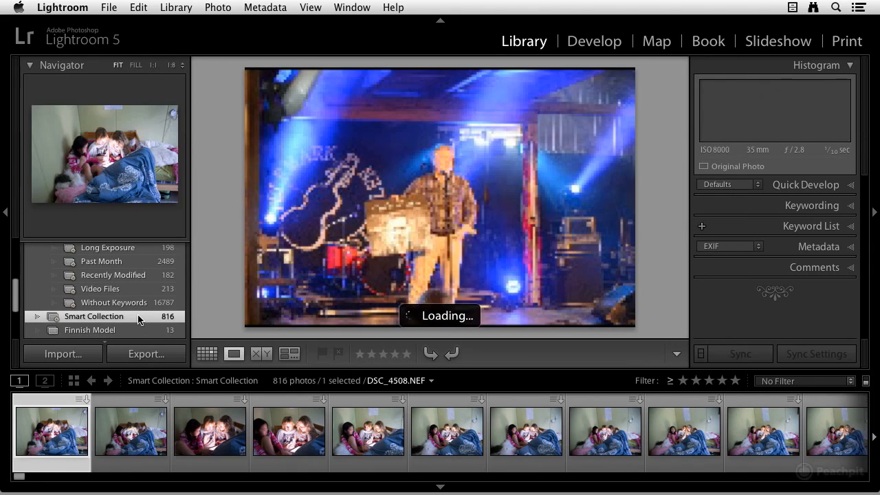
key(Right)
key(Right)
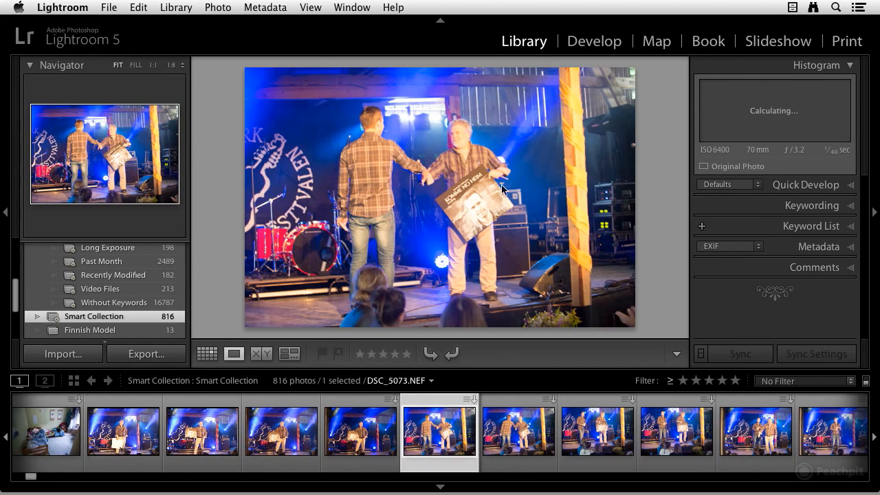
key(Right)
key(Right)
key(Right)
key(Right)
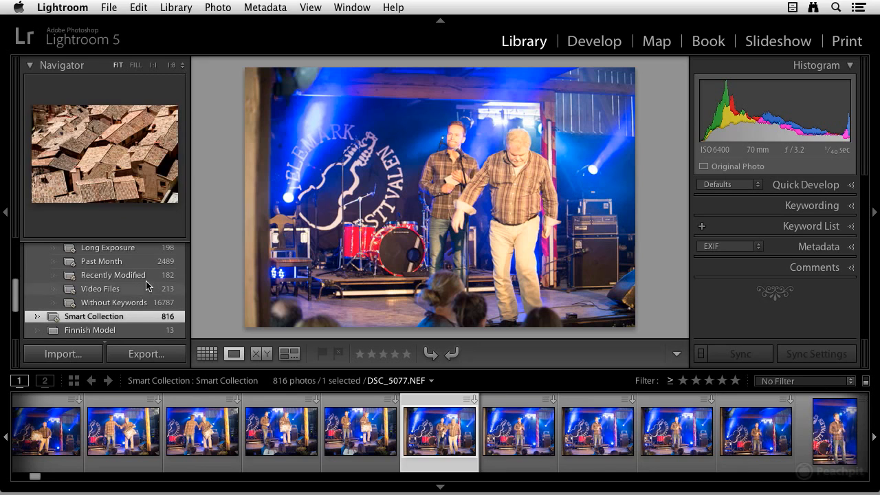
Rename the new smart collection to High ISO.
right_click(118, 318)
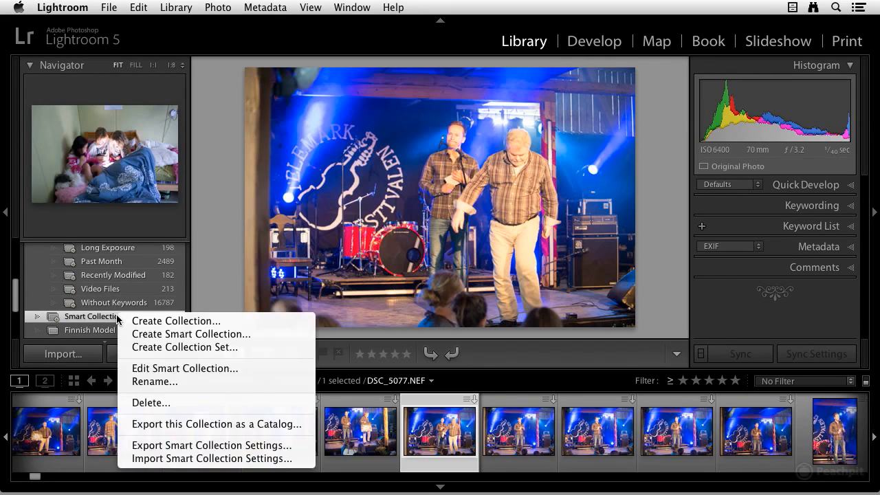
click(155, 381)
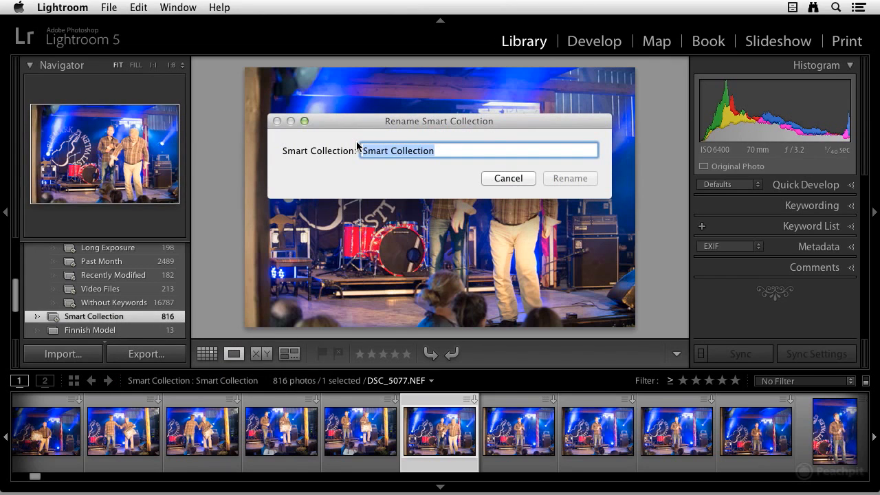
text(High ISO)
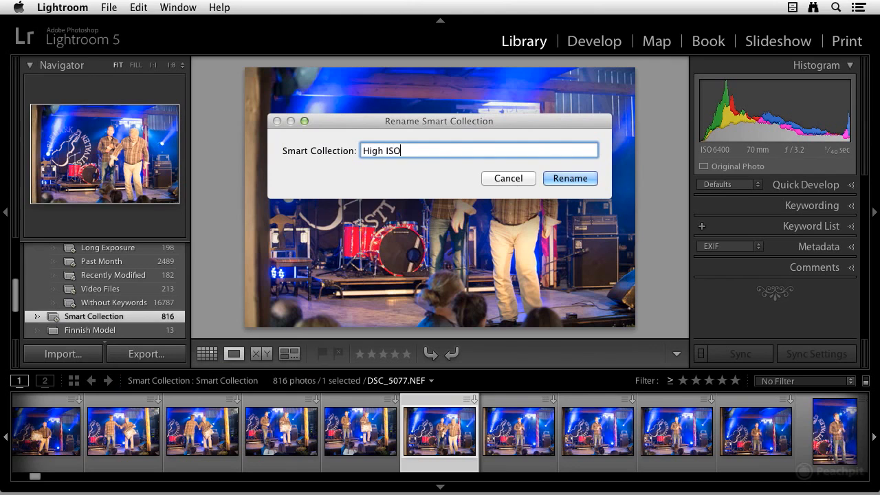
click(568, 178)
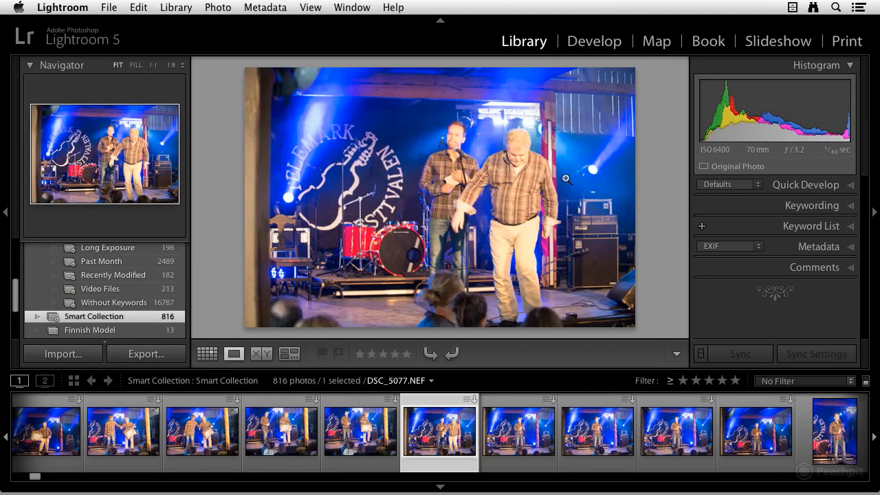
scroll(90, 296, down, 4)
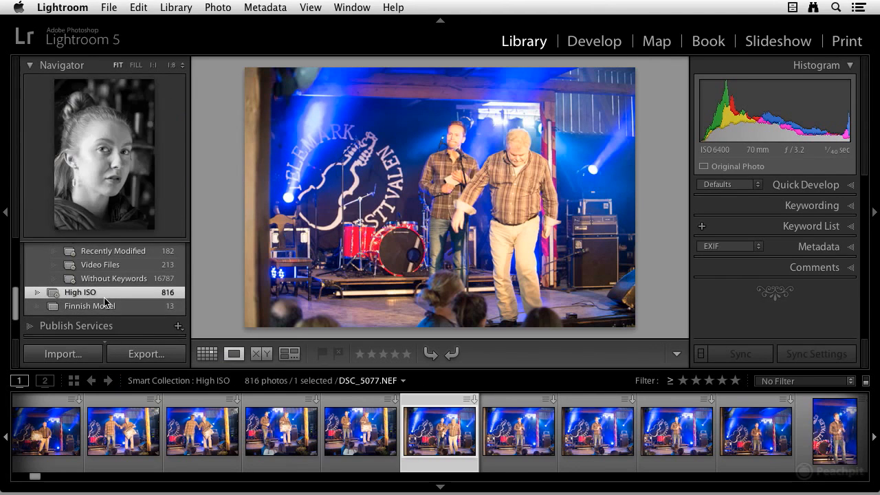
scroll(103, 301, up, 5)
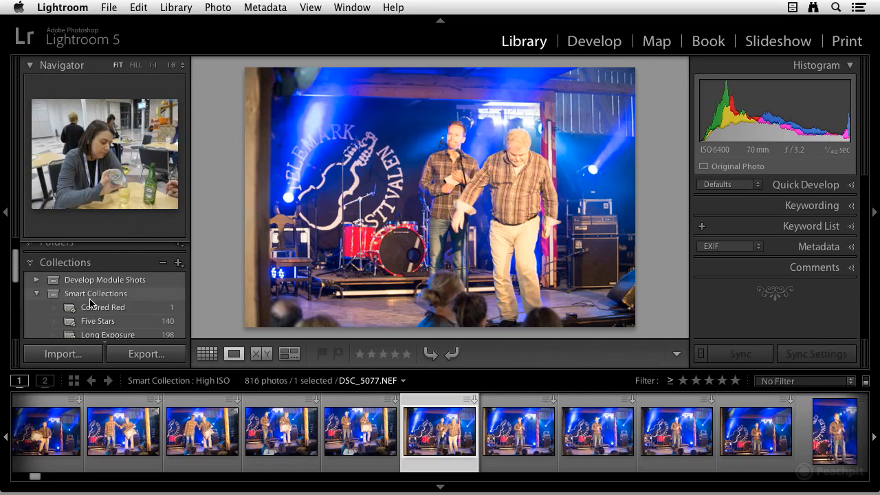
scroll(96, 285, down, 1)
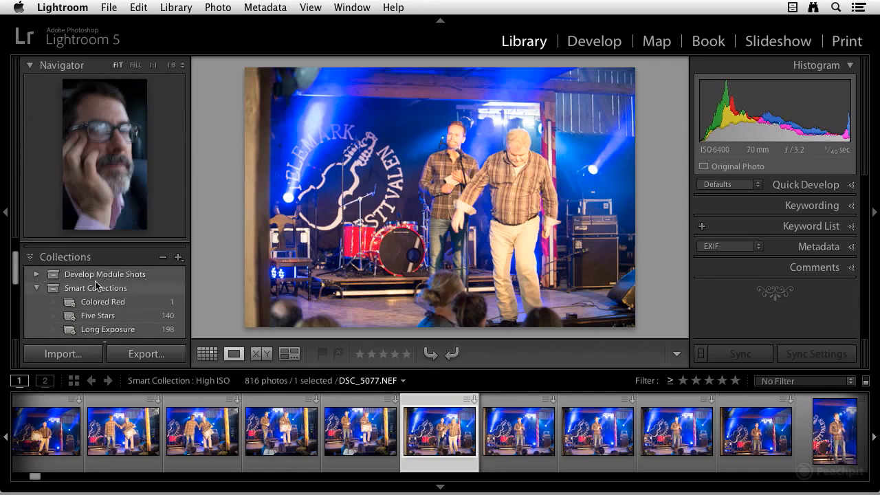
scroll(95, 288, down, 6)
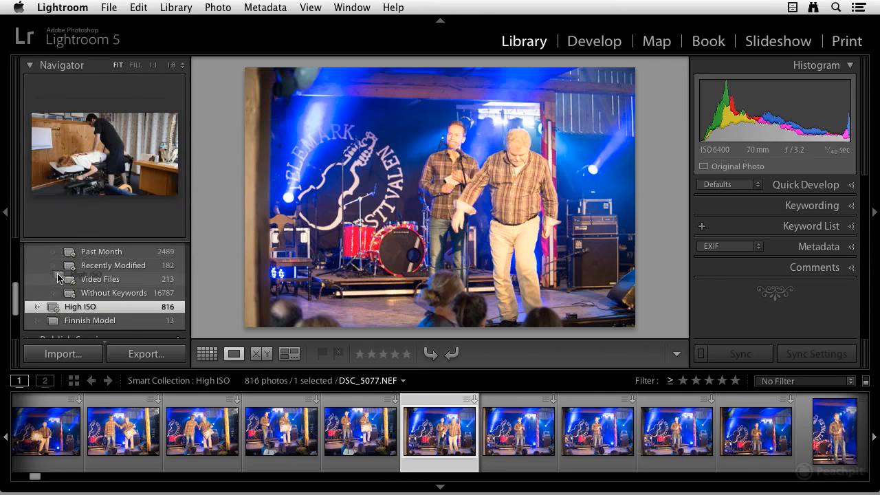
scroll(69, 245, up, 3)
scroll(68, 245, up, 3)
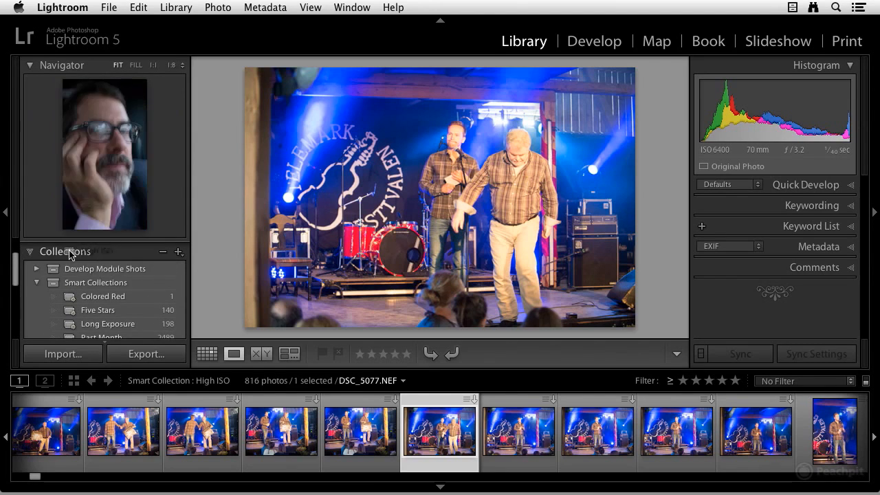